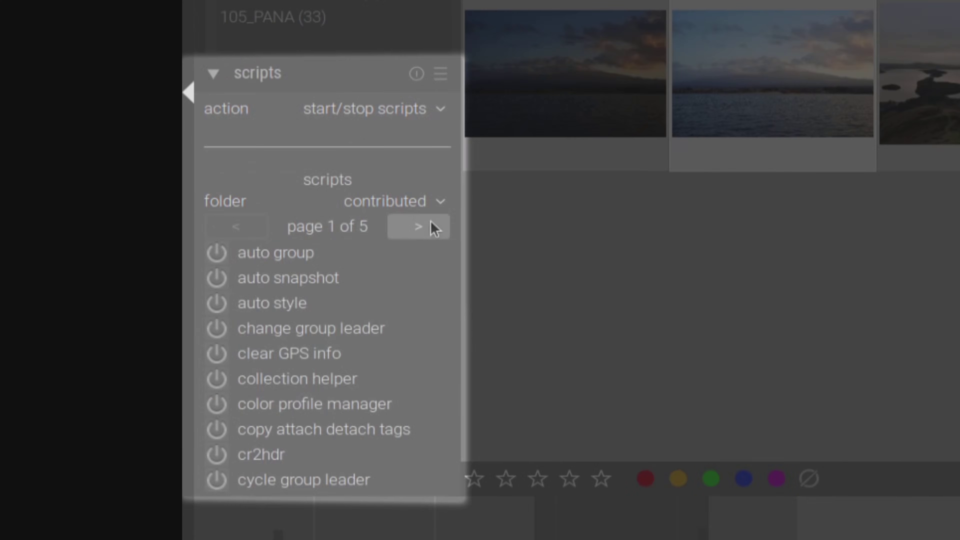
- Page through the contributed scripts to page 5 of 5, ending with UltraHDR and video ffmpeg
left_click(418, 226)
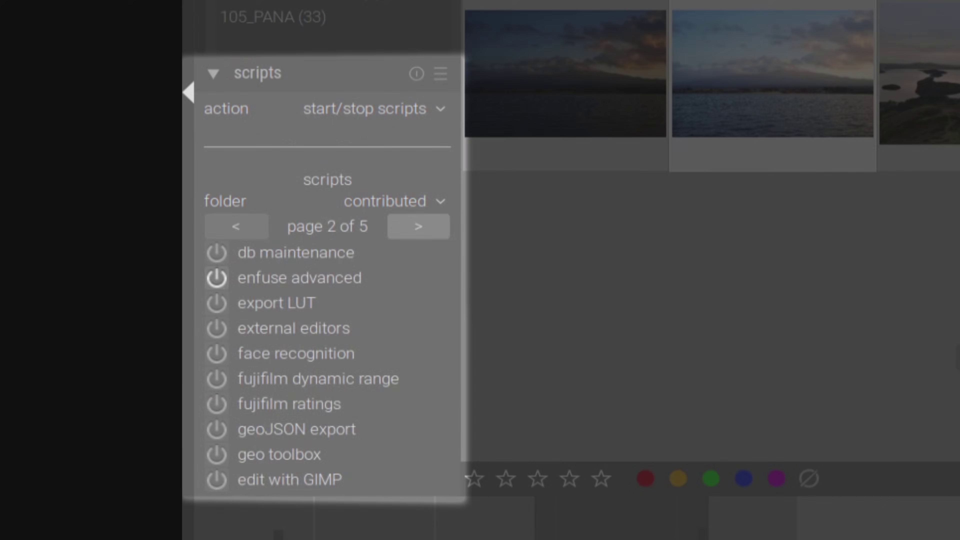
scroll(361, 299, "down", 1)
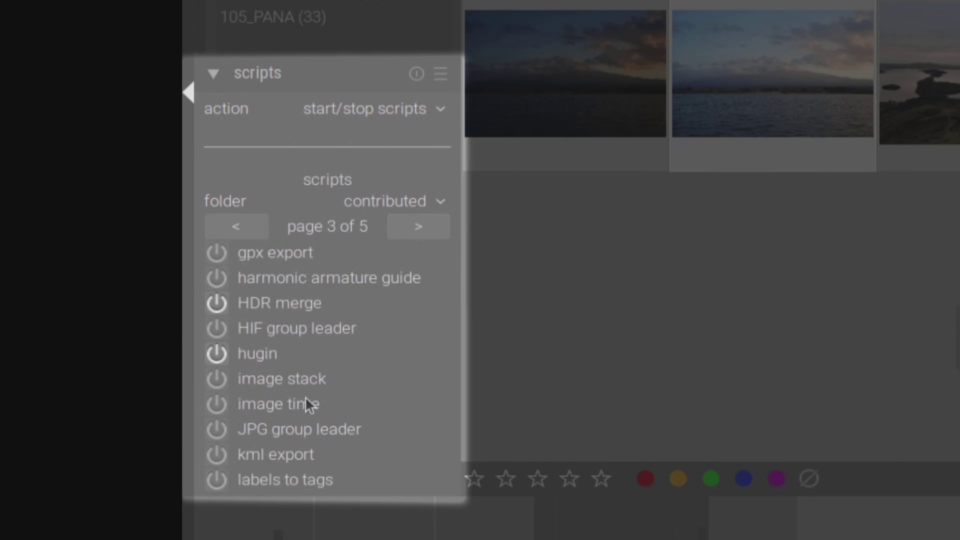
left_click(416, 231)
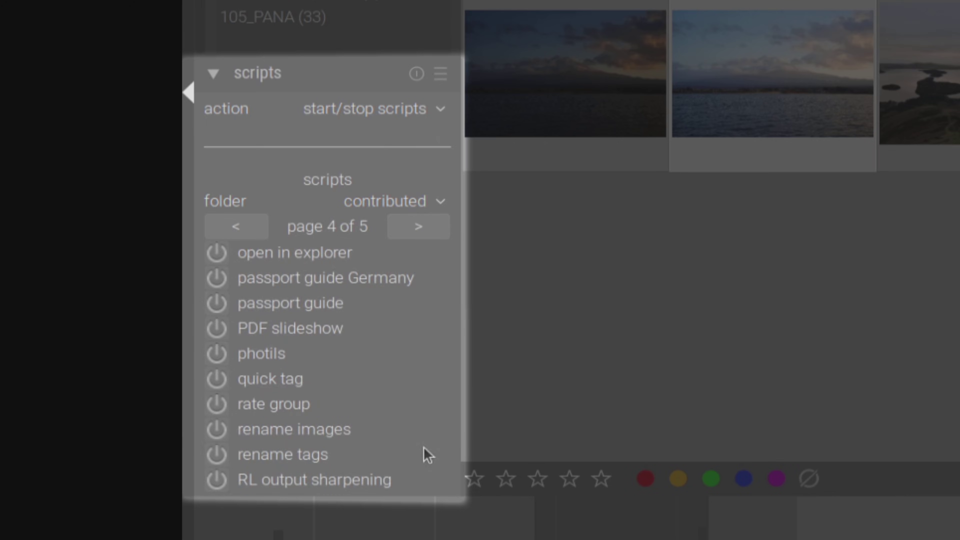
scroll(431, 246, "down", 1)
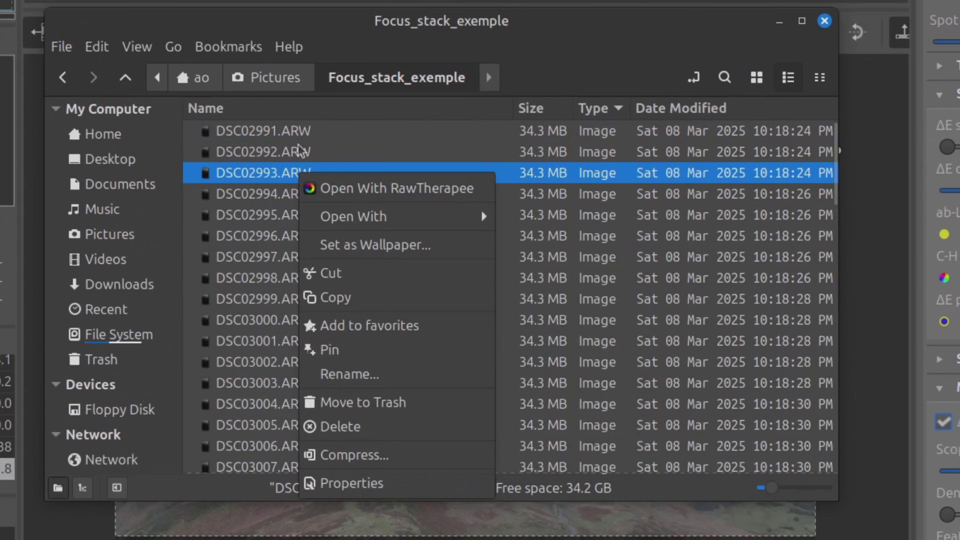
- Copy DSC02991, DSC02992 and DSC02993 and paste duplicates into Focus_stack_exemple
left_click(363, 179, "shift")
right_click(367, 197)
left_click(337, 256)
right_click(388, 251)
left_click(454, 399)
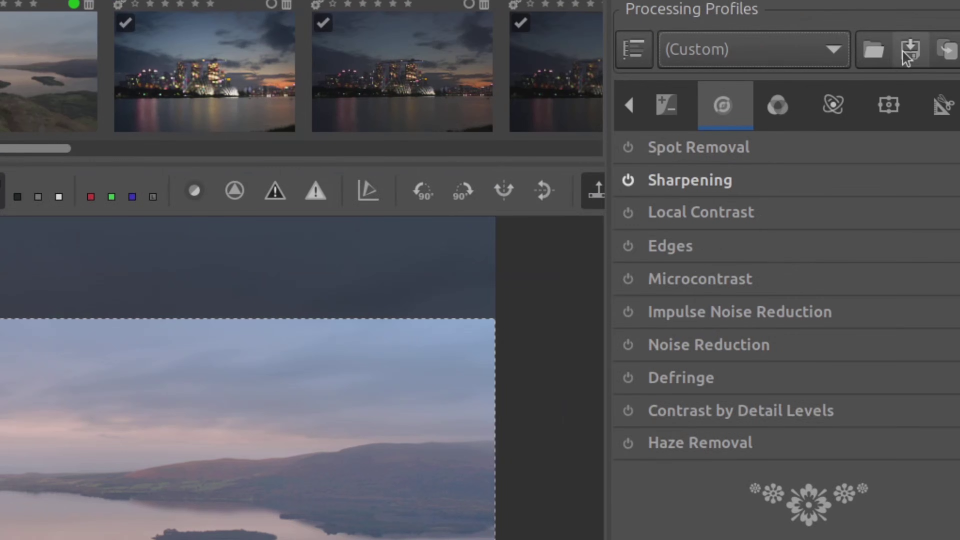
- Save the current processing profile as _DBX2046.RW2.pp3
left_click(914, 47)
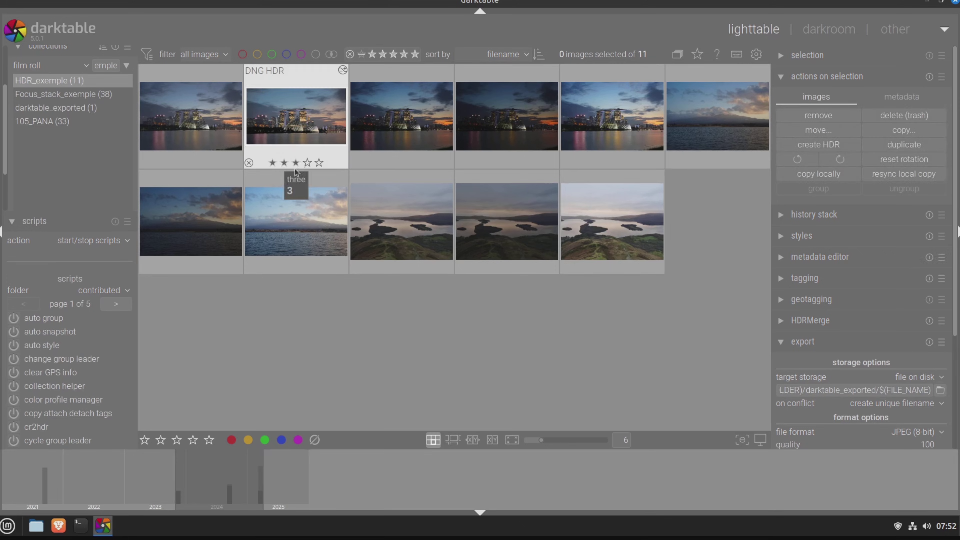
- Duplicate the HDR image and set the duplicate's crop to a 5:4 portrait aspect
double_click(307, 105)
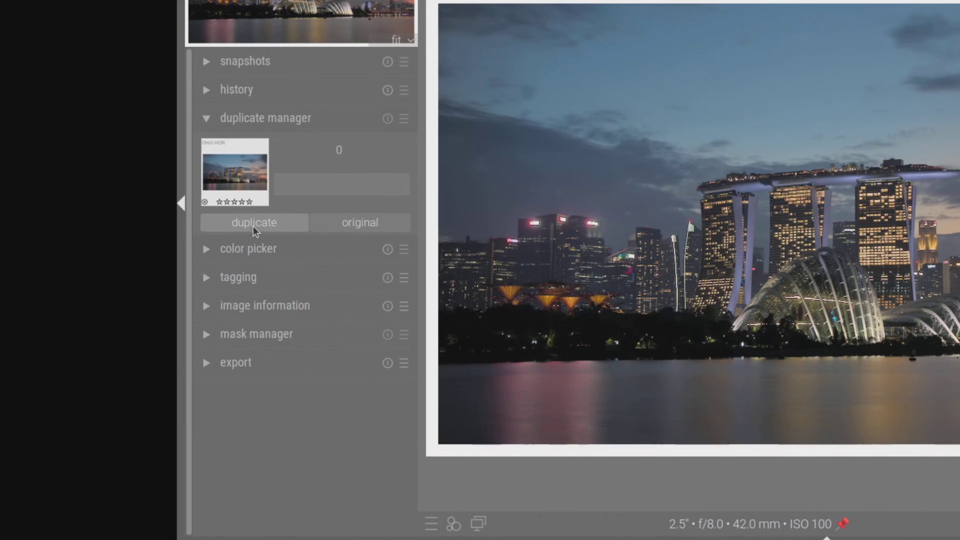
left_click(254, 227)
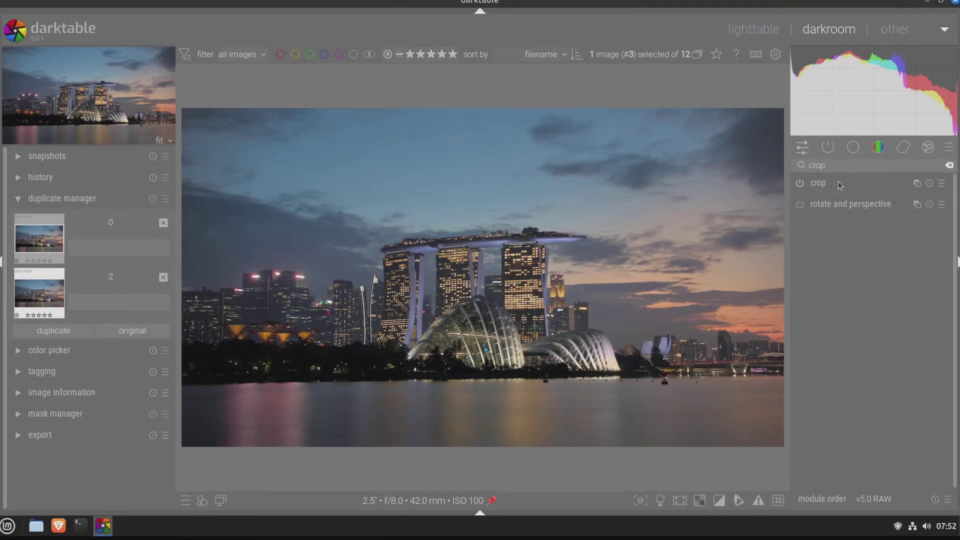
left_click(840, 185)
left_click(914, 205)
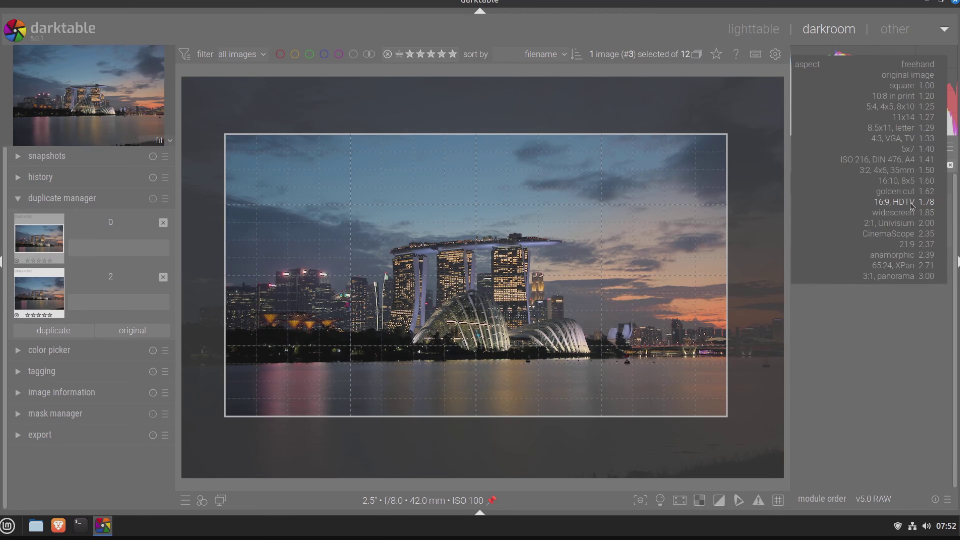
left_click(899, 107)
left_click(942, 202)
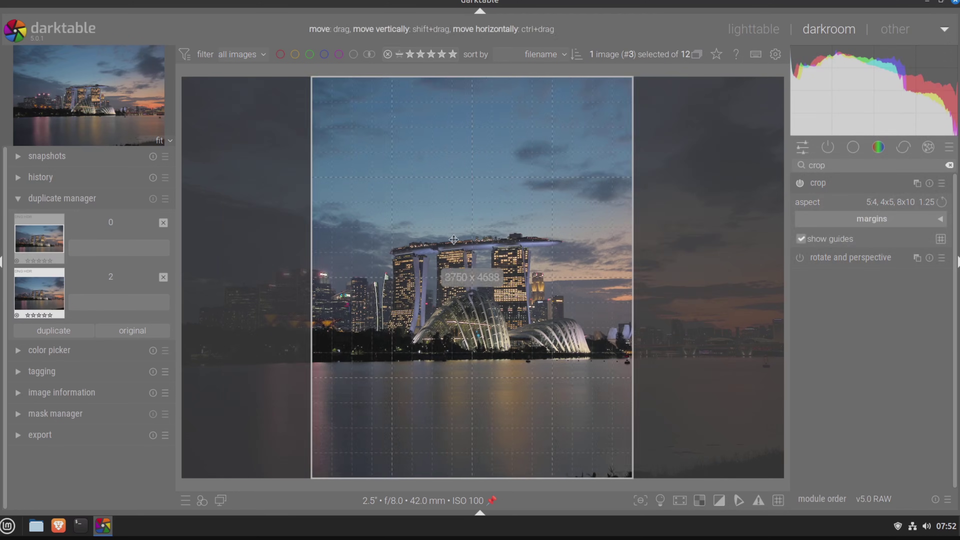
- Frame the crop around the central towers, apply it, and compare with the uncropped original
left_click_drag(313, 79, 390, 186)
left_click_drag(499, 297, 471, 259)
key("Return")
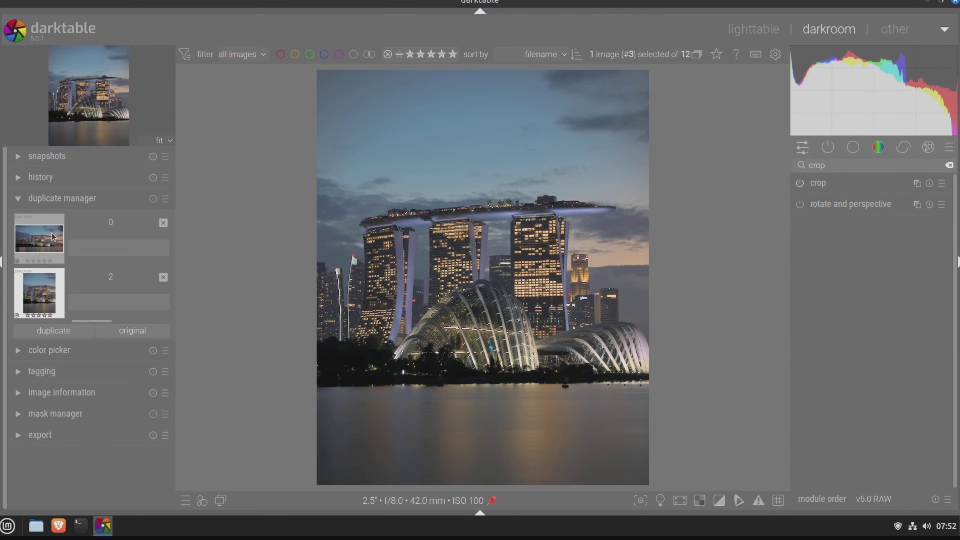
left_click(47, 245)
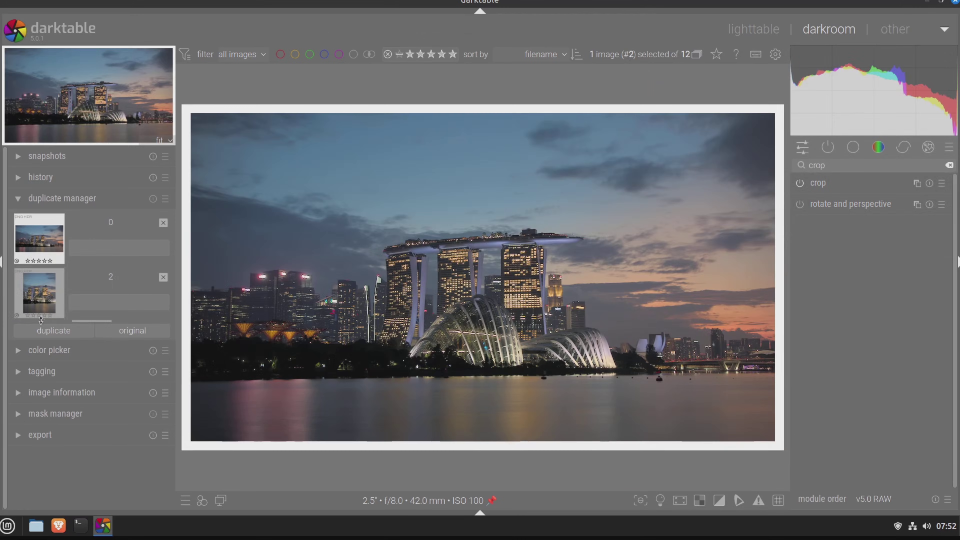
left_click(44, 295)
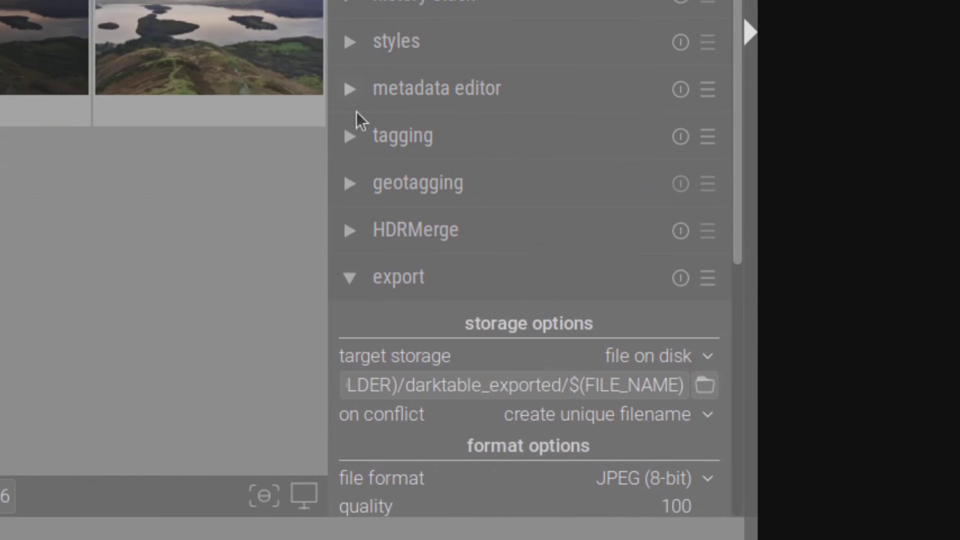
left_click(349, 183)
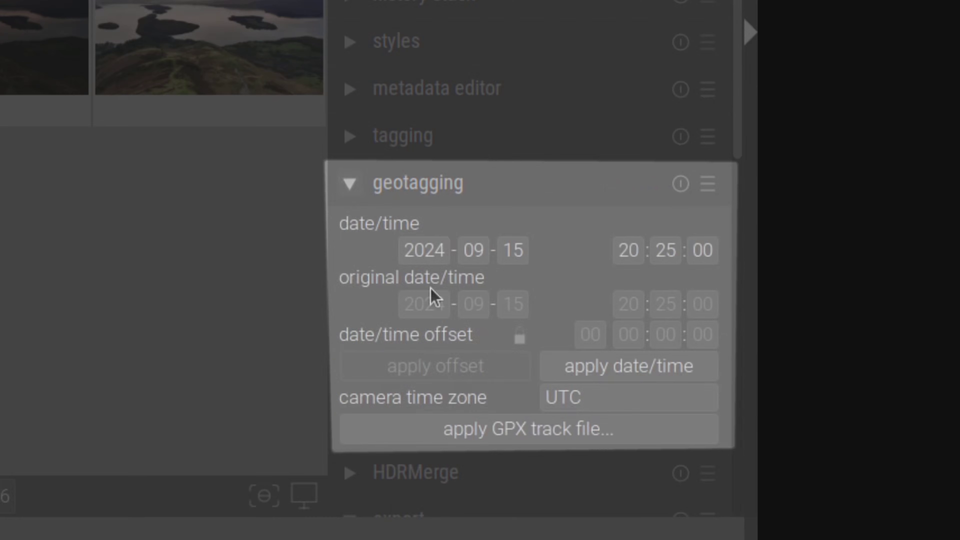
left_click(633, 433)
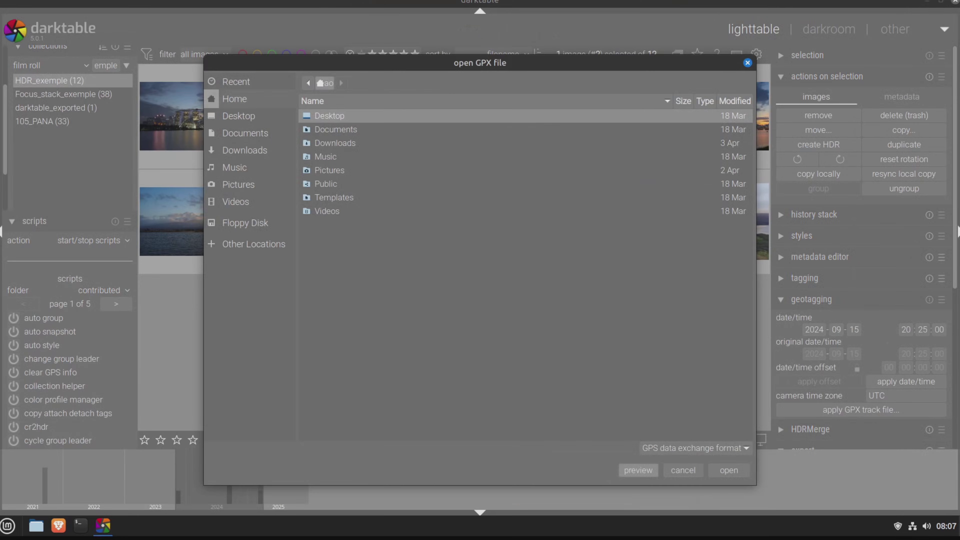
left_click(684, 471)
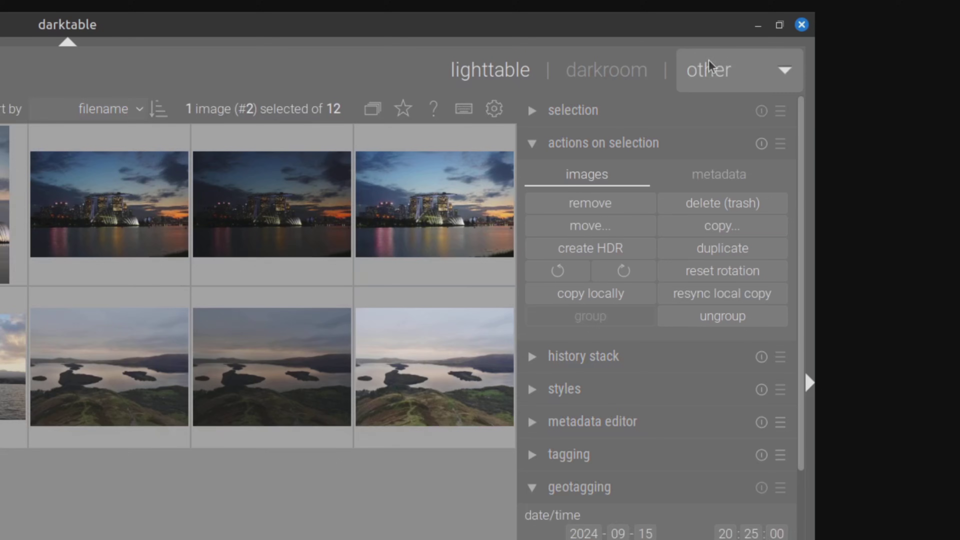
- Switch to the map view and move the HDR photo's marker near Marina East, Singapore
left_click(895, 29)
left_click(716, 110)
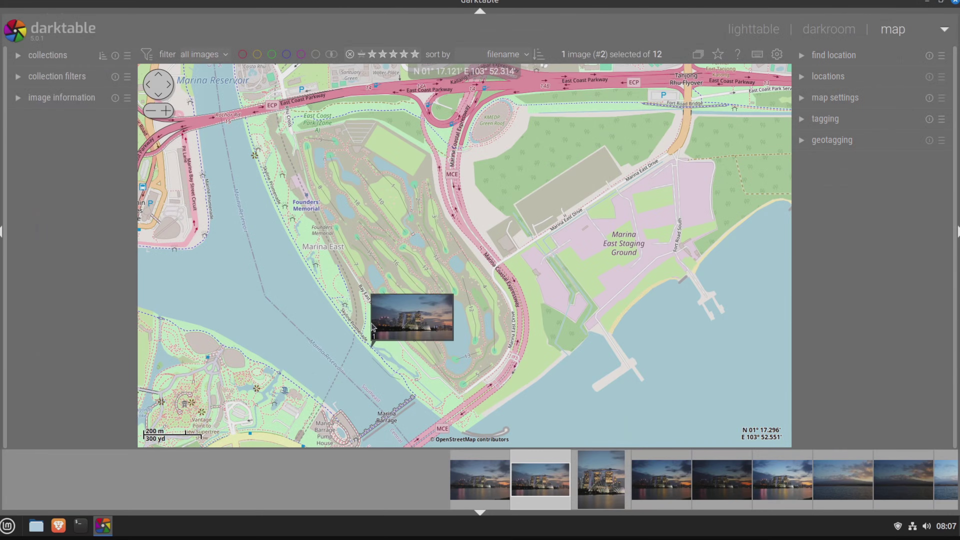
left_click_drag(373, 327, 389, 302)
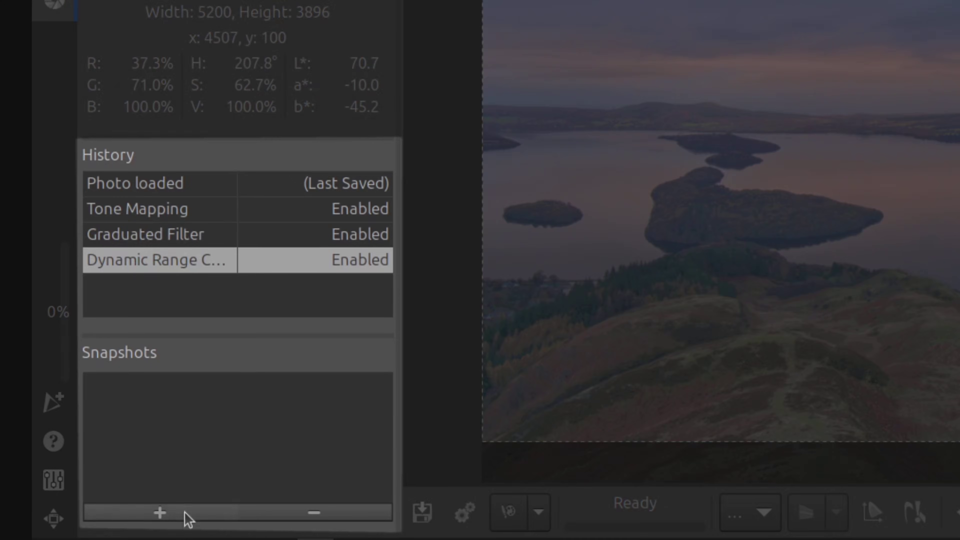
- Add Snapshot 1 and Snapshot 2 of the edited lake photo
left_click(185, 516)
left_click(185, 517)
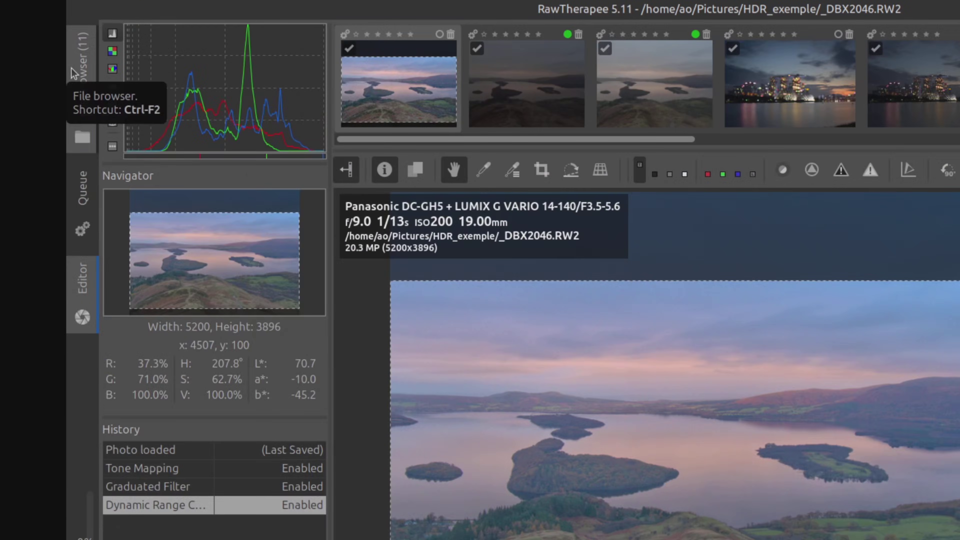
- Reopen _DBX2046.RW2 from the File Browser in the Editor
left_click(71, 68)
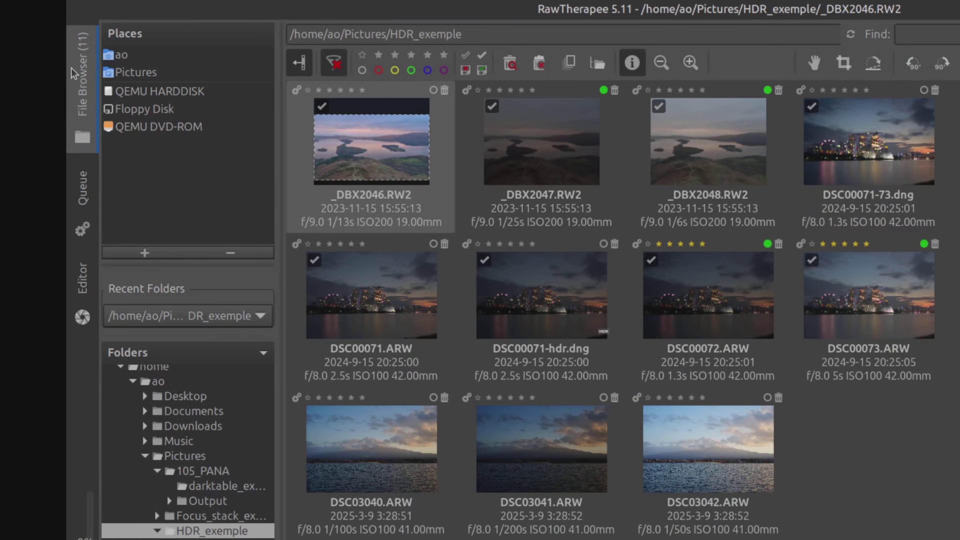
double_click(399, 139)
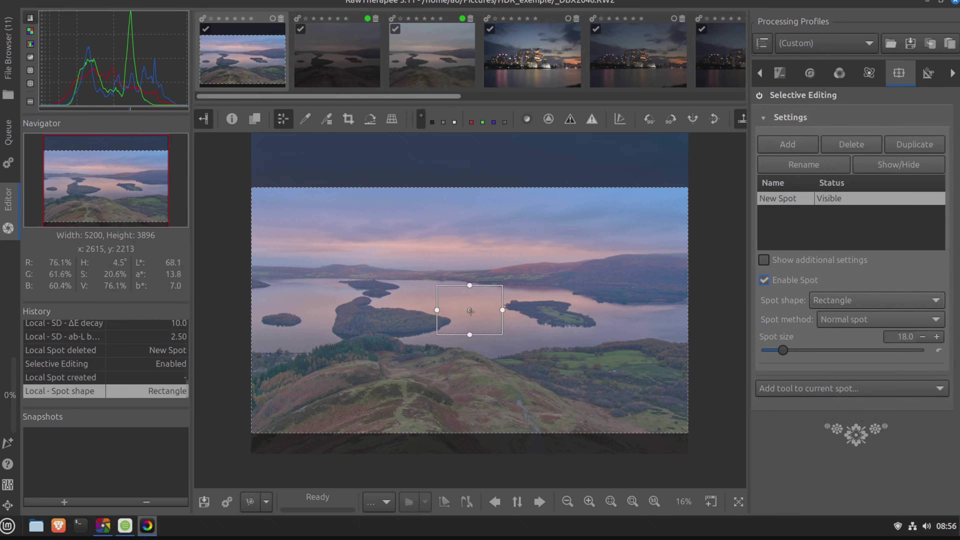
- Stretch the rectangular spot over the sky and far lake and add Color & Light to it
left_click_drag(469, 310, 233, 193)
left_click_drag(534, 192, 701, 193)
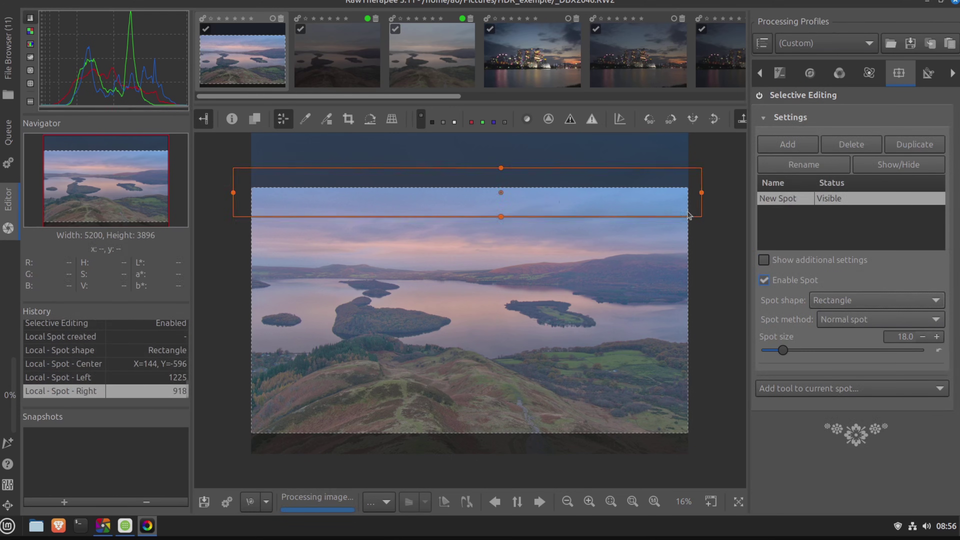
left_click_drag(500, 216, 501, 297)
left_click(907, 389)
left_click(907, 396)
- Enable Preview ΔE and set shape detection to ΔE decay 10.0 and scope threshold 0.0
left_click(851, 503)
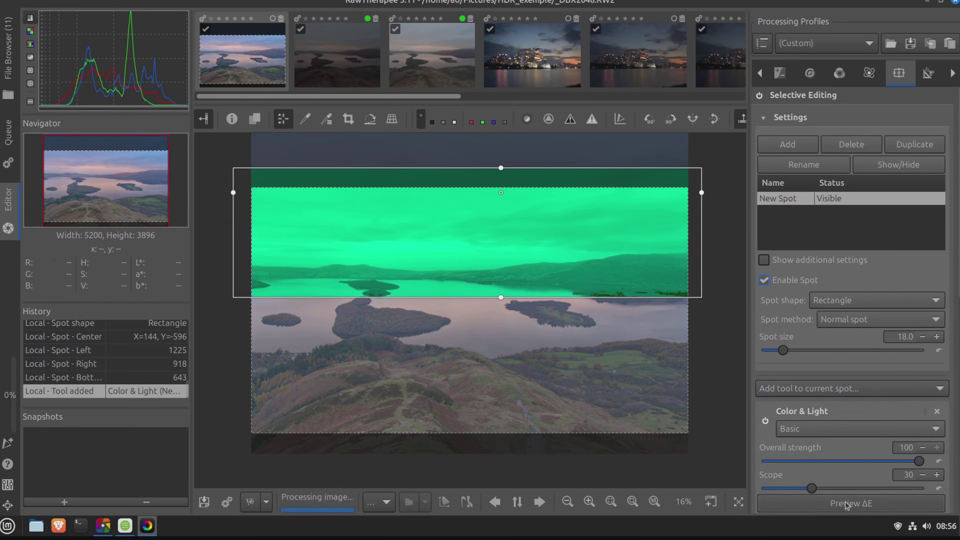
left_click(764, 259)
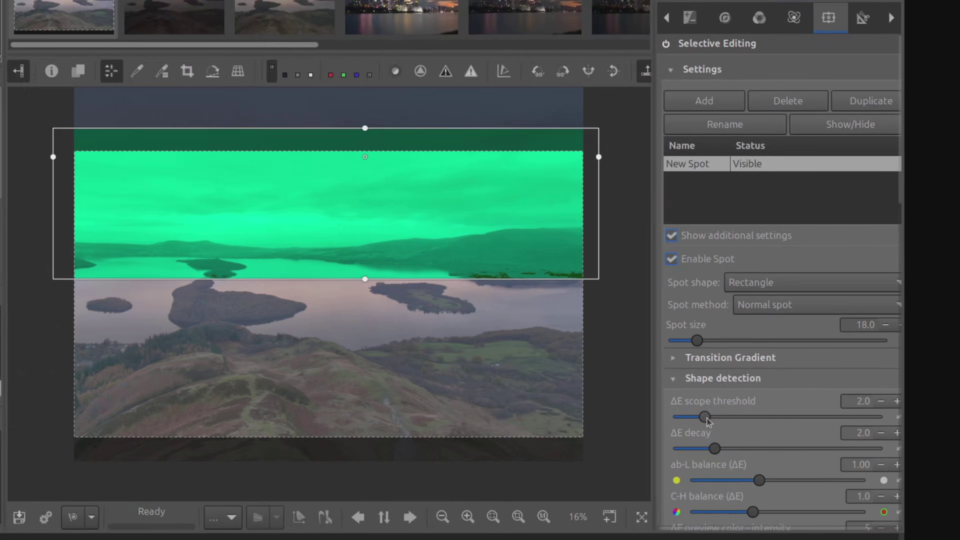
left_click_drag(794, 416, 930, 416)
scroll(924, 405, "down", 5)
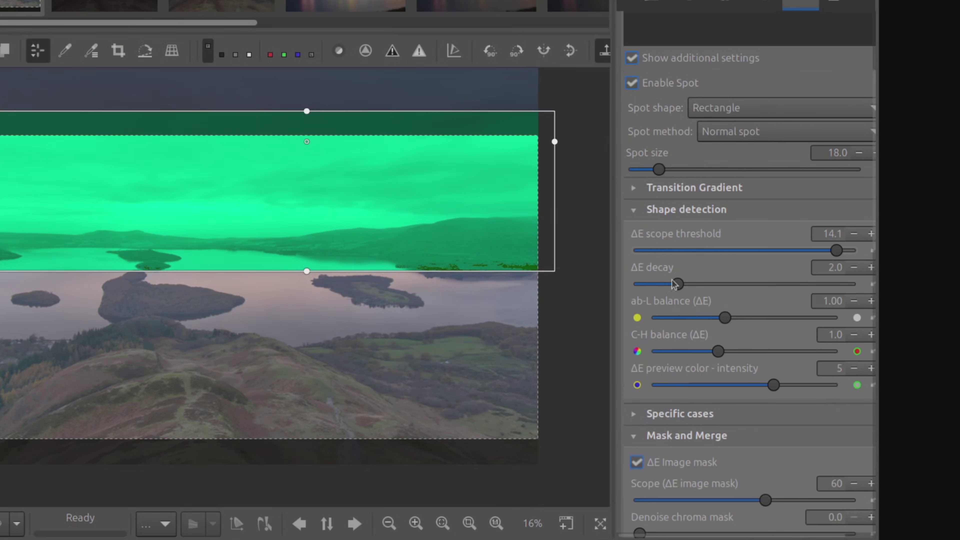
left_click_drag(674, 284, 639, 284)
left_click_drag(837, 250, 640, 250)
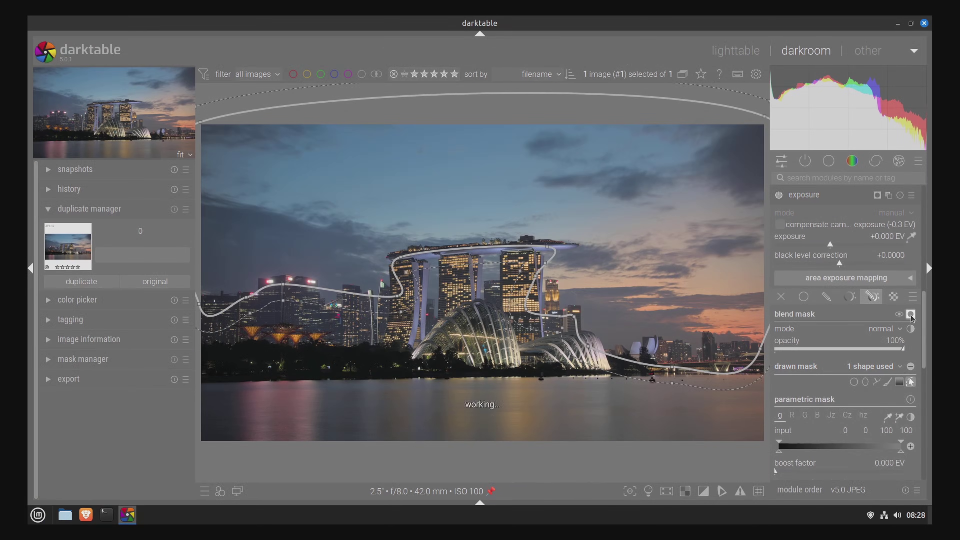
- Display the exposure mask in yellow and raise the parametric input's lower limit to 30.6
left_click(911, 315)
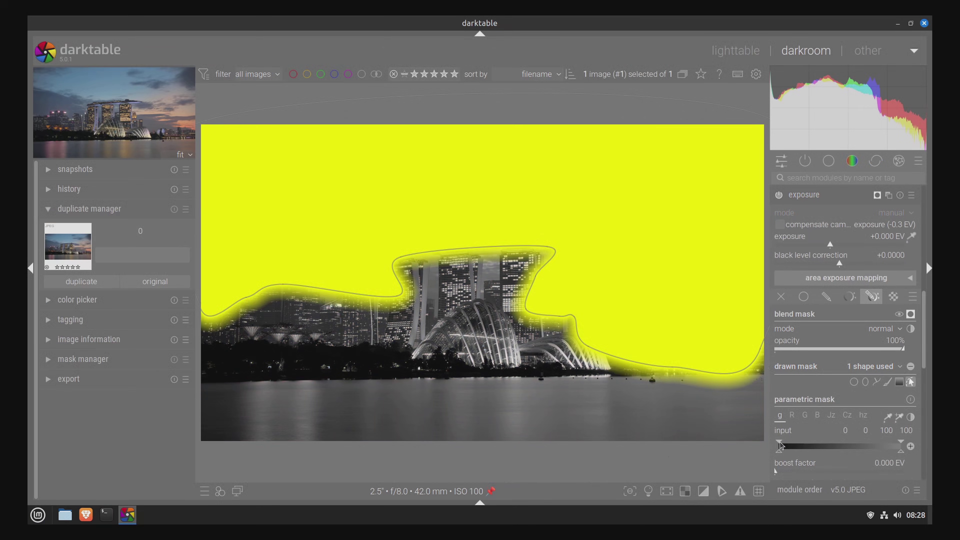
left_click_drag(779, 445, 817, 449)
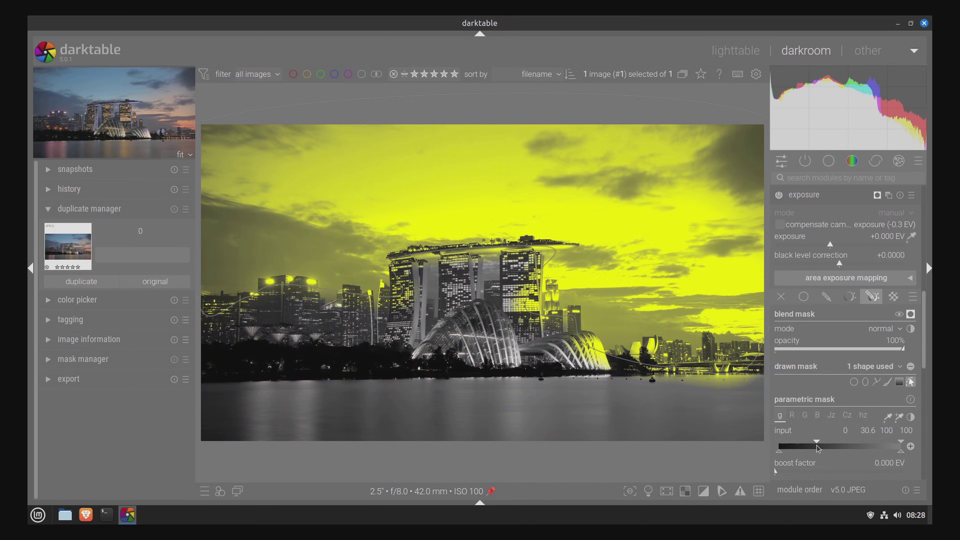